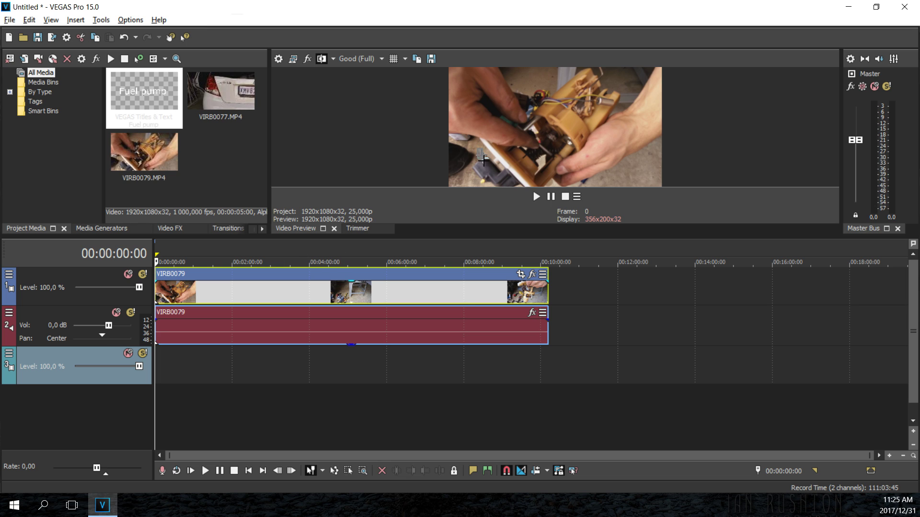
# Play the VIRB0079 fuel pump video from the start of the timeline and select its event
pyautogui.moveTo(575, 176); pyautogui.dragTo(625, 178)
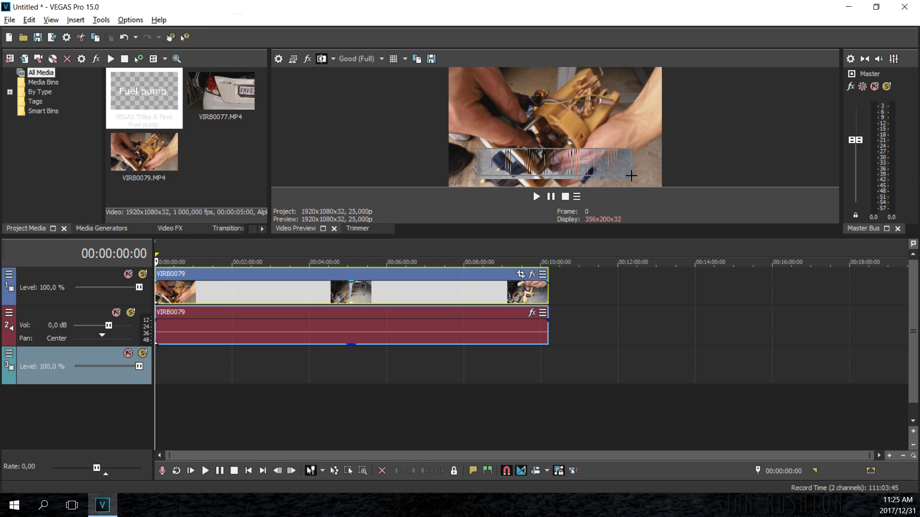
pyautogui.moveTo(631, 175); pyautogui.dragTo(512, 141)
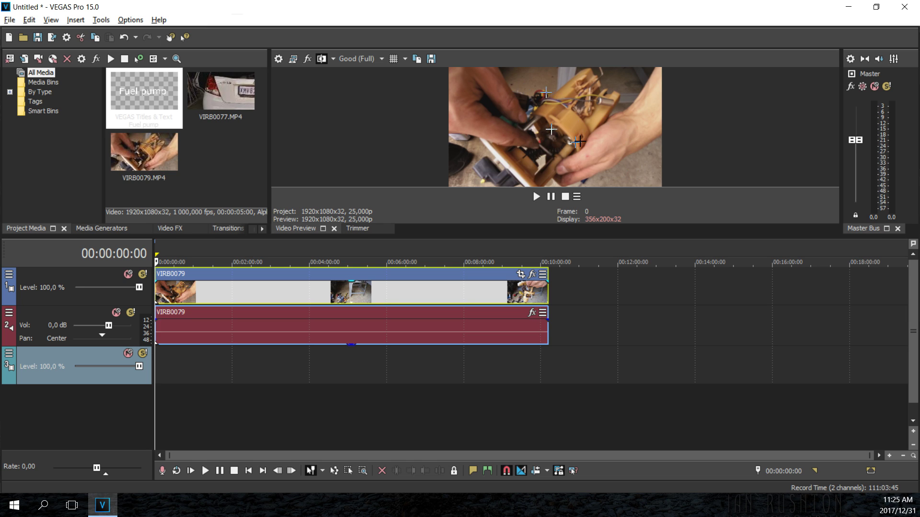
pyautogui.click(206, 471)
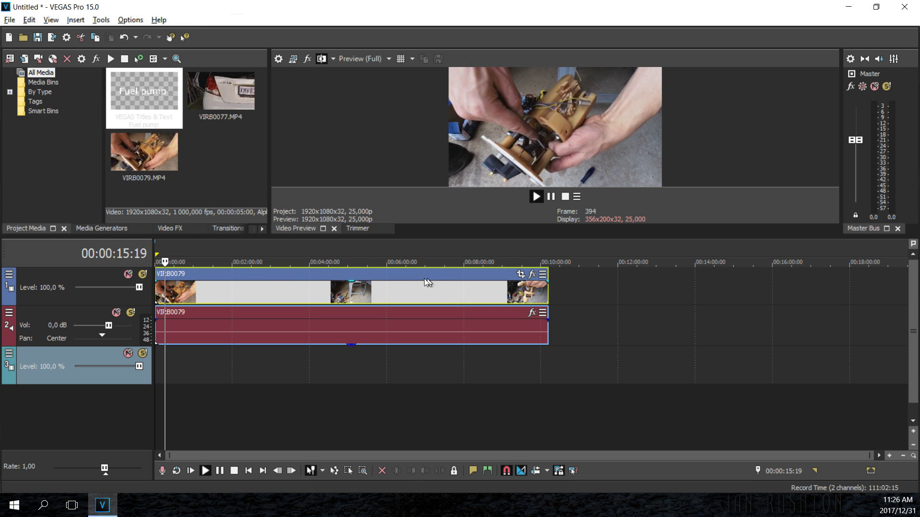
pyautogui.click(248, 275)
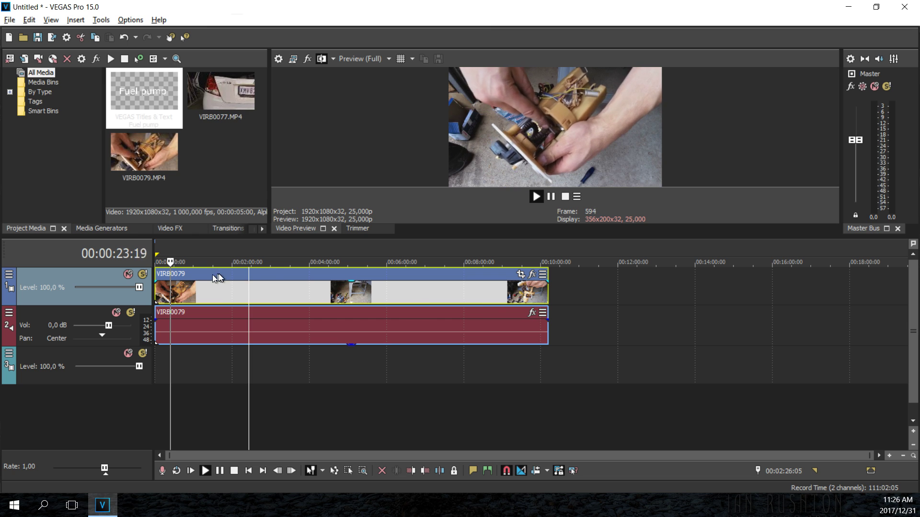
# Move the VIRB0079 video event from track 1 down to track 3 and deselect it
pyautogui.moveTo(213, 284); pyautogui.dragTo(217, 365)
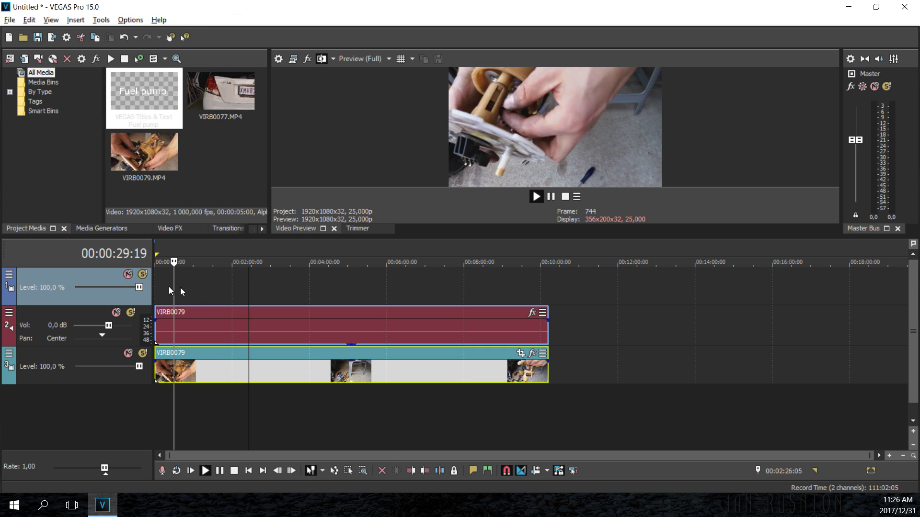
pyautogui.click(158, 281)
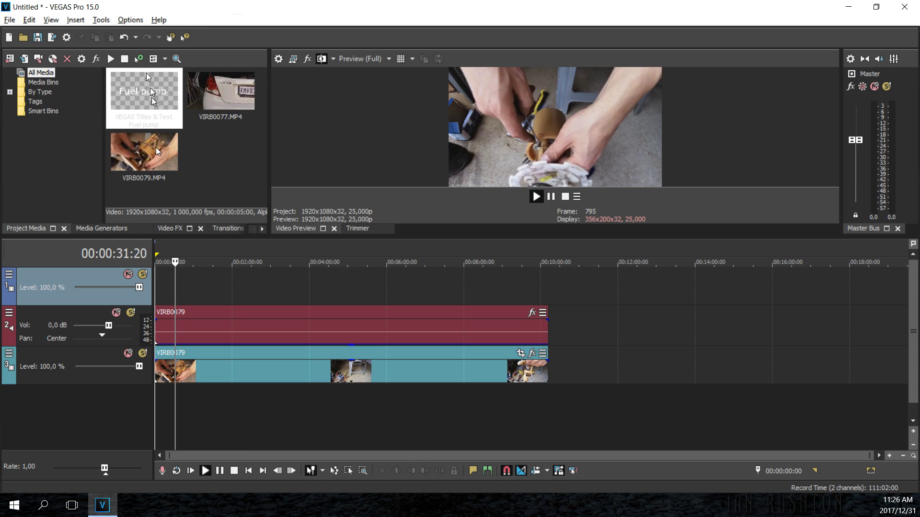
pyautogui.click(75, 20)
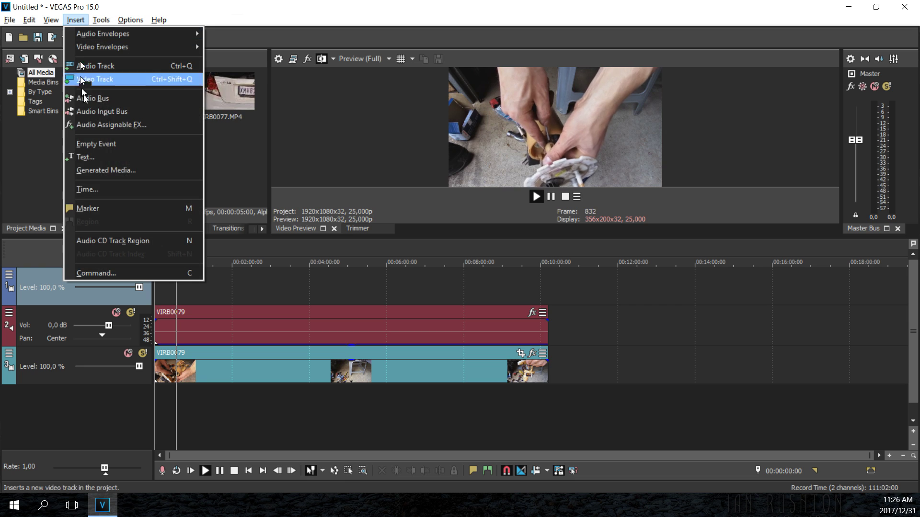
# Insert a Text Media title, replacing Sample Text with 'Fuel pump disassembly'
pyautogui.click(93, 152)
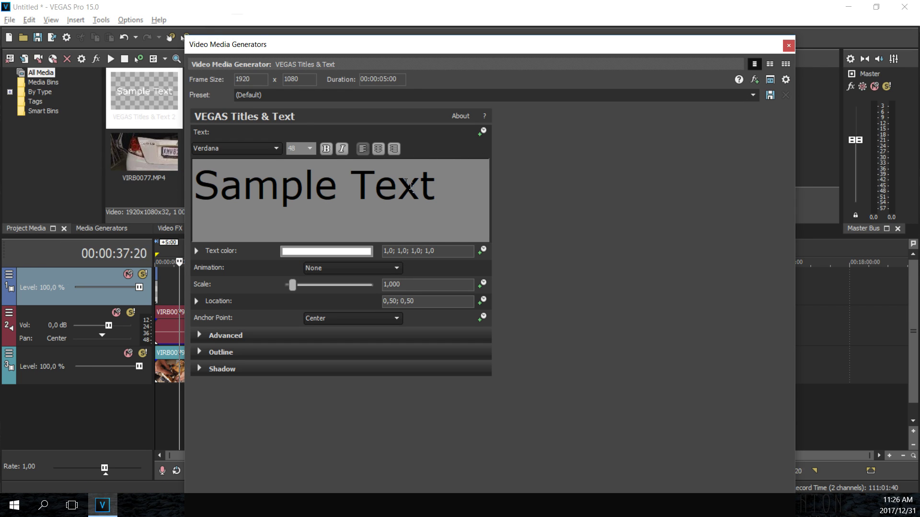
pyautogui.moveTo(439, 194); pyautogui.dragTo(222, 189)
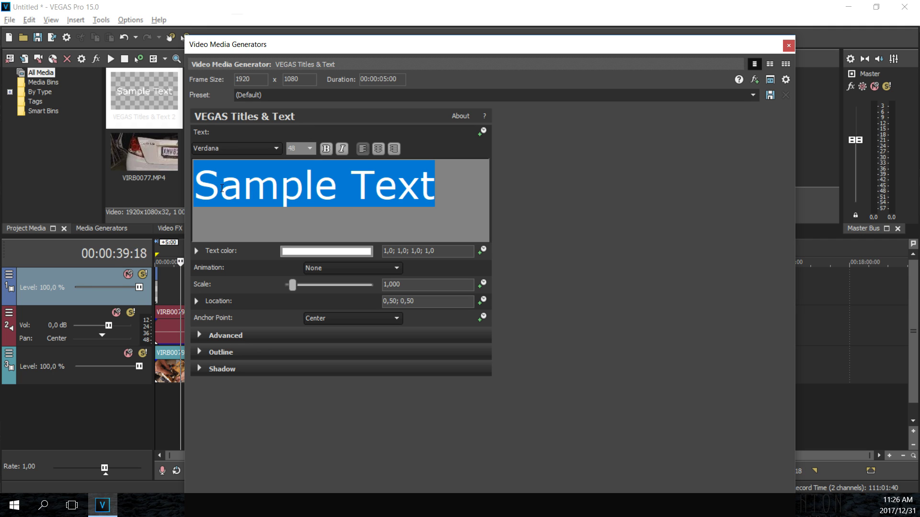
pyautogui.write('Fuel pump di')
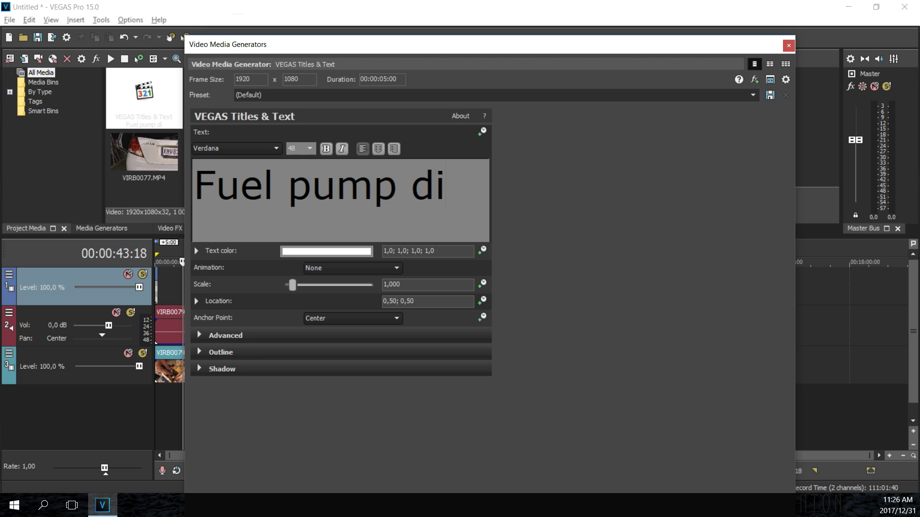
pyautogui.write('sassembly')
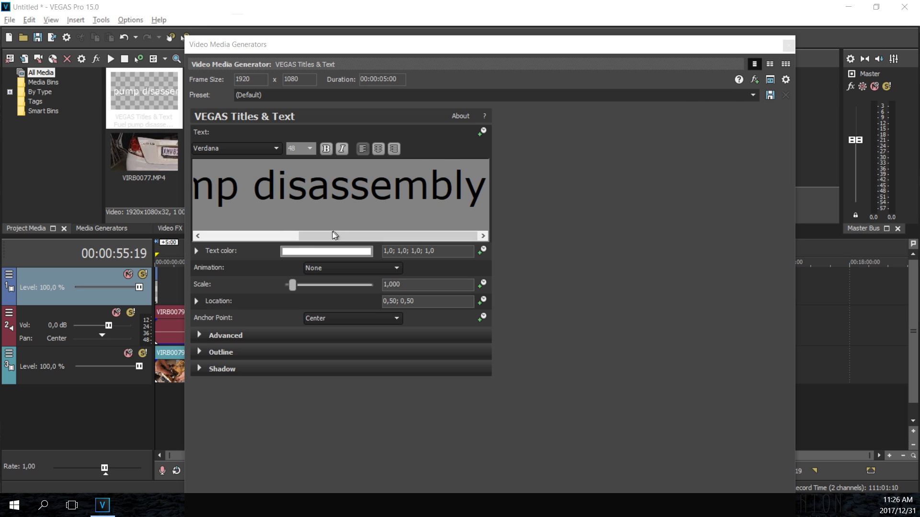
pyautogui.moveTo(397, 52); pyautogui.dragTo(919, 79)
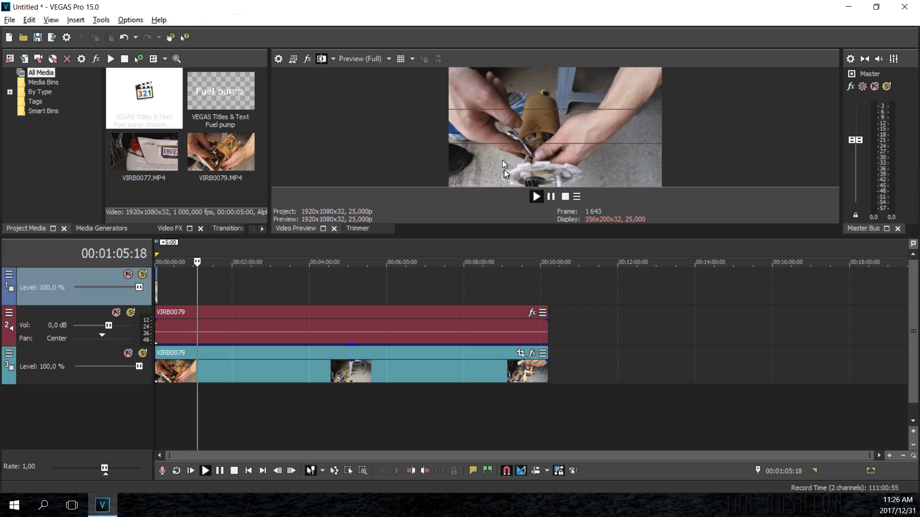
# Extend the title event on track 1 so it ends exactly with the fuel pump video
pyautogui.scroll(5, 188, 289)
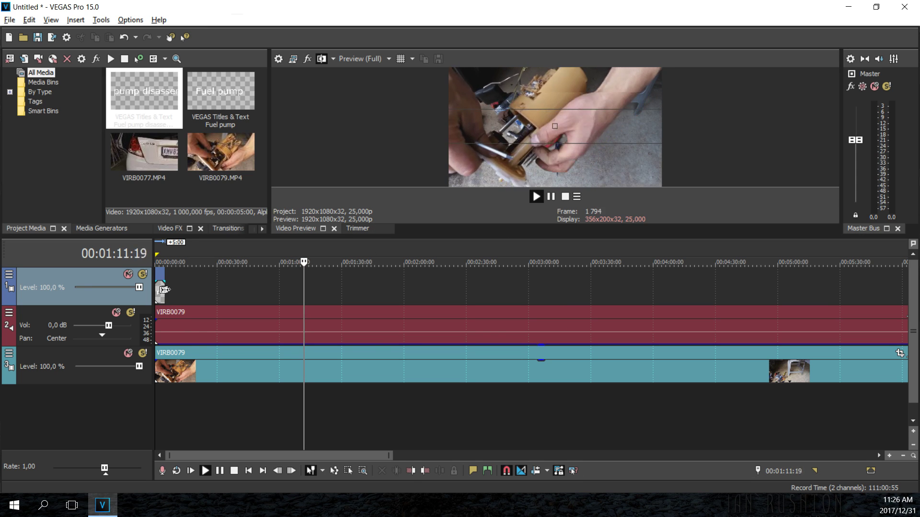
pyautogui.moveTo(165, 287); pyautogui.dragTo(824, 295)
pyautogui.scroll(-5, 607, 285)
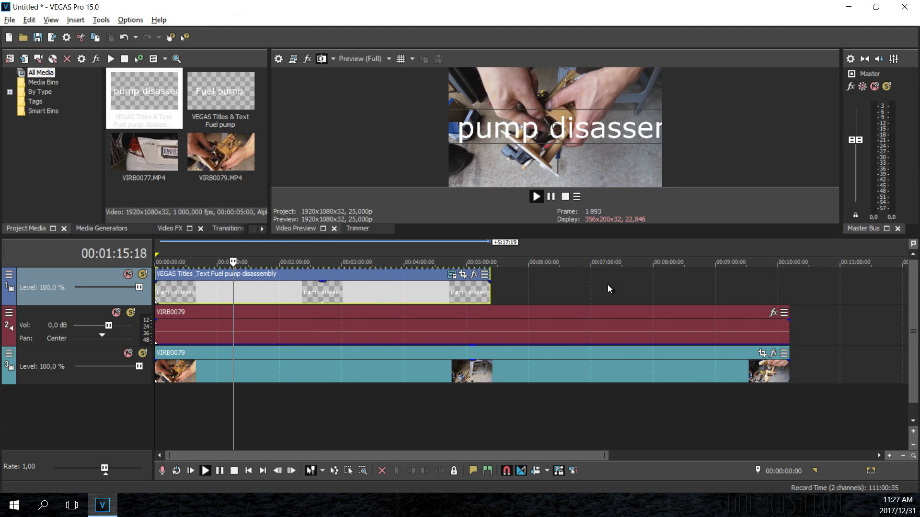
pyautogui.moveTo(380, 287); pyautogui.dragTo(575, 291)
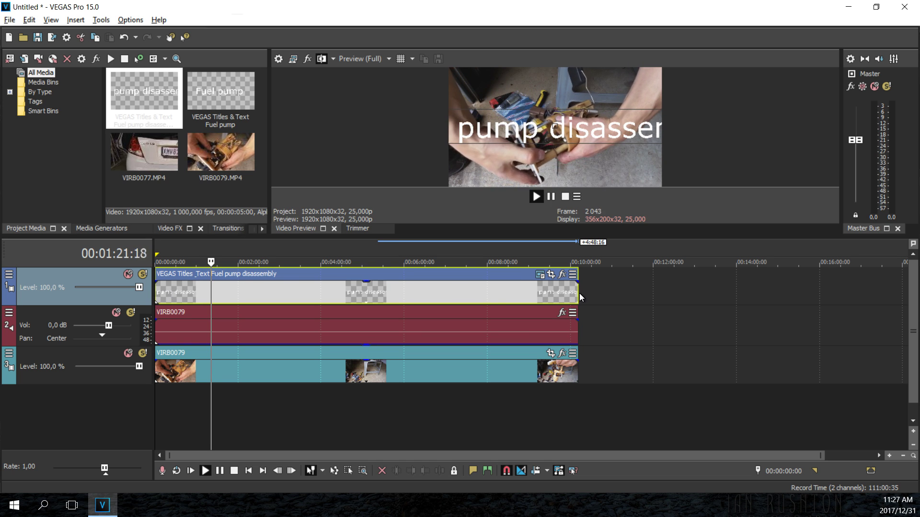
pyautogui.moveTo(570, 293)
pyautogui.mouseDown()
pyautogui.moveTo(178, 288)
pyautogui.moveTo(574, 286)
pyautogui.mouseUp()
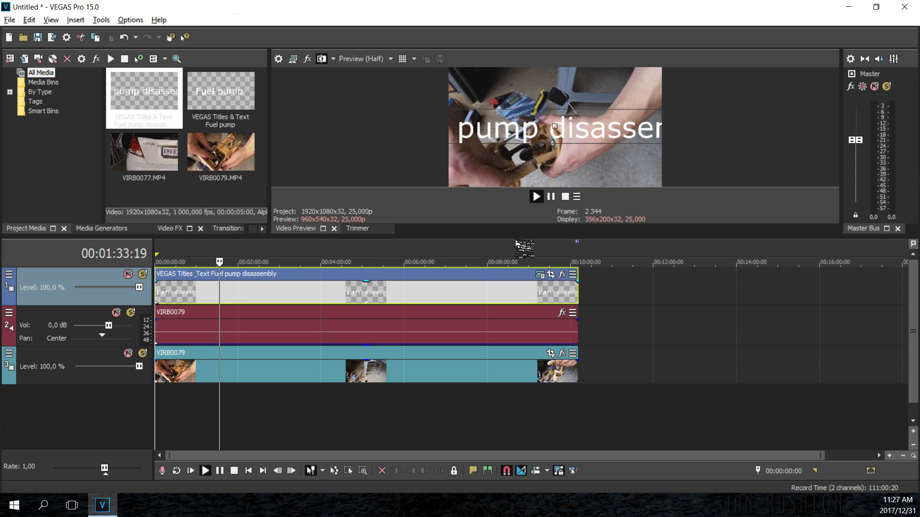
# Enlarge the video preview and reopen the title's Titles & Text settings
pyautogui.moveTo(519, 238); pyautogui.dragTo(519, 281)
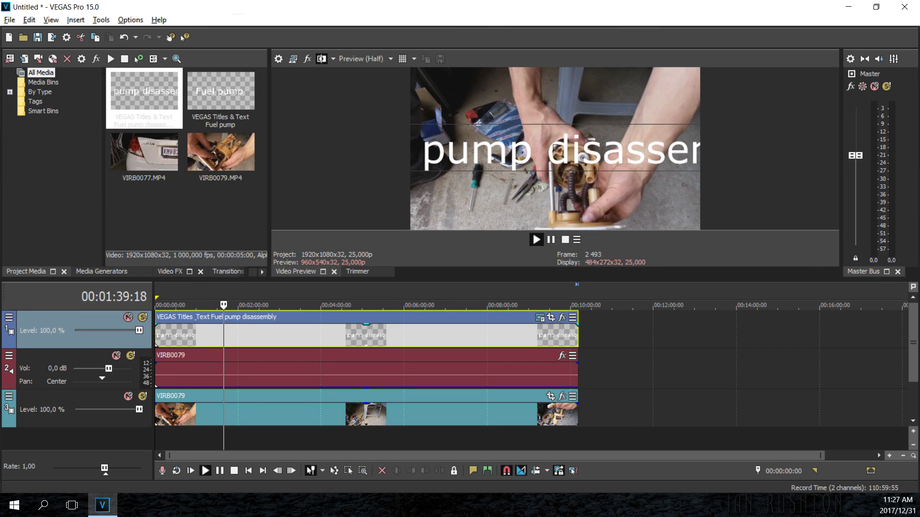
pyautogui.doubleClick(550, 168)
pyautogui.moveTo(891, 81); pyautogui.dragTo(435, 81)
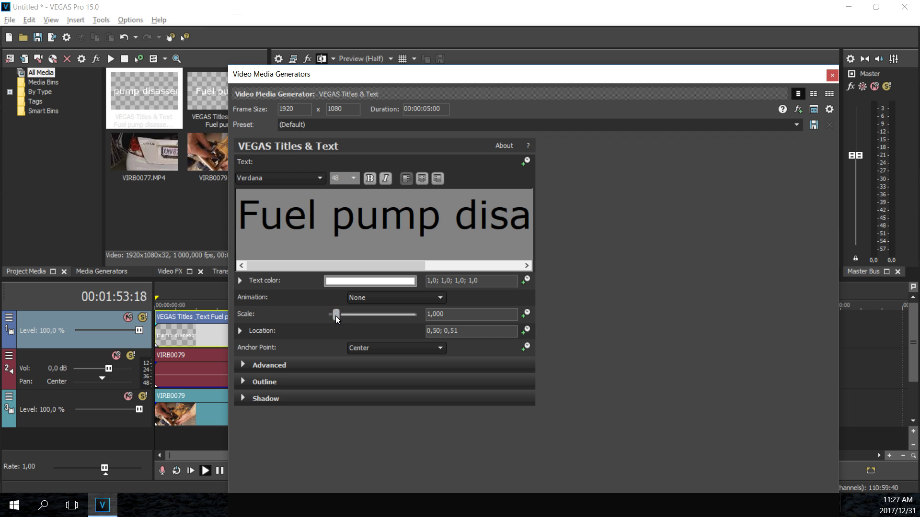
# Reduce the title's Scale to 0.706, then further to 0.504 so the text fits
pyautogui.moveTo(335, 317); pyautogui.dragTo(334, 317)
pyautogui.moveTo(454, 79); pyautogui.dragTo(475, 199)
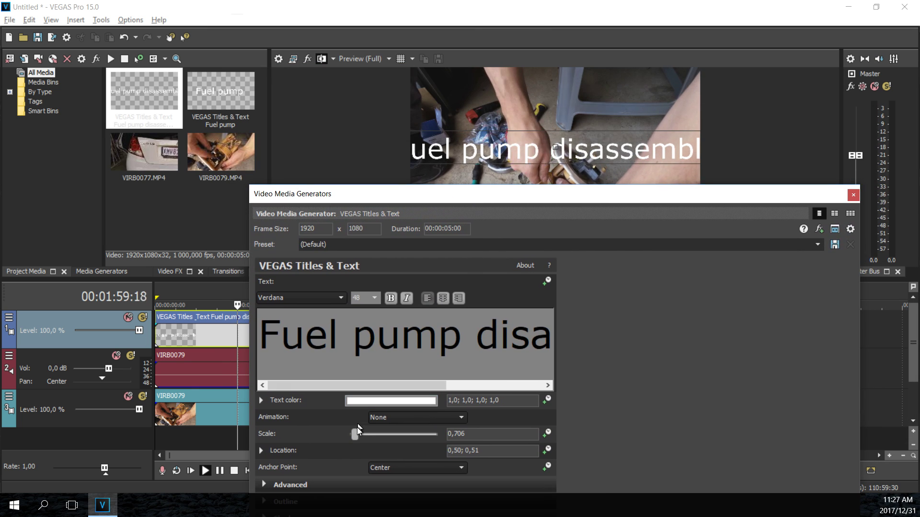
pyautogui.moveTo(355, 434)
pyautogui.mouseDown()
pyautogui.moveTo(413, 432)
pyautogui.moveTo(355, 435)
pyautogui.mouseUp()
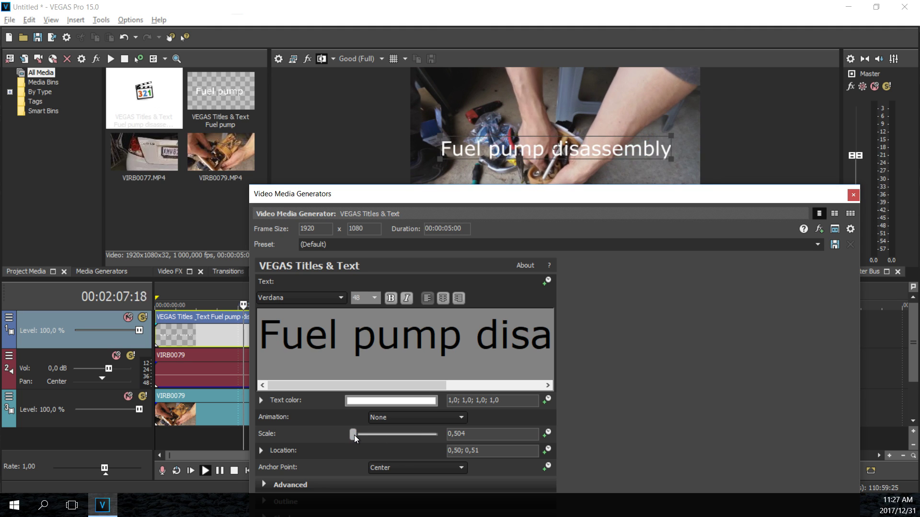
pyautogui.moveTo(515, 196); pyautogui.dragTo(568, 184)
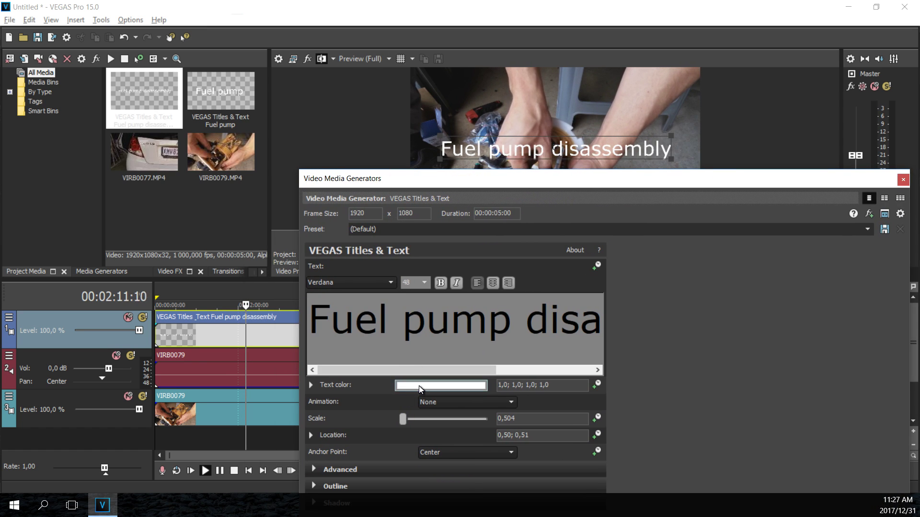
# Set the title text colour to bright green (0.03; 1.0; 0.06; 1.0) using the (RxB) G picker
pyautogui.click(419, 386)
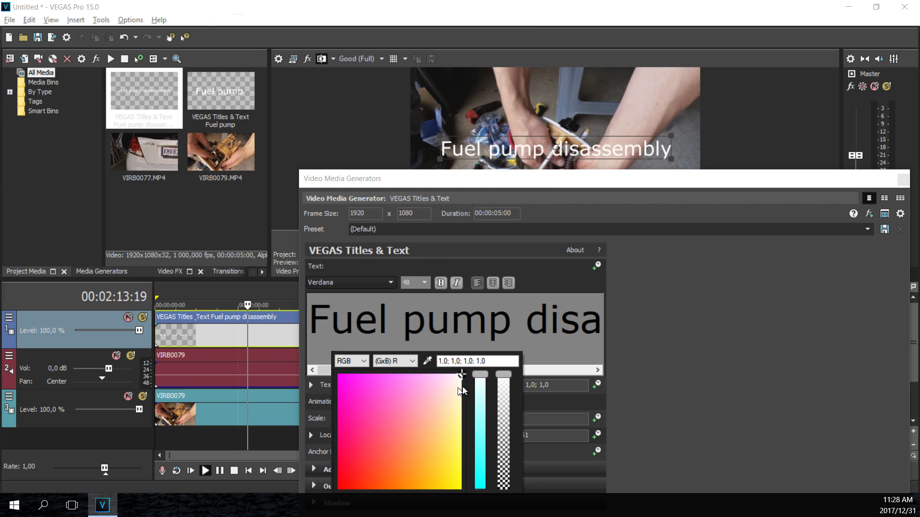
pyautogui.moveTo(522, 177); pyautogui.dragTo(489, 107)
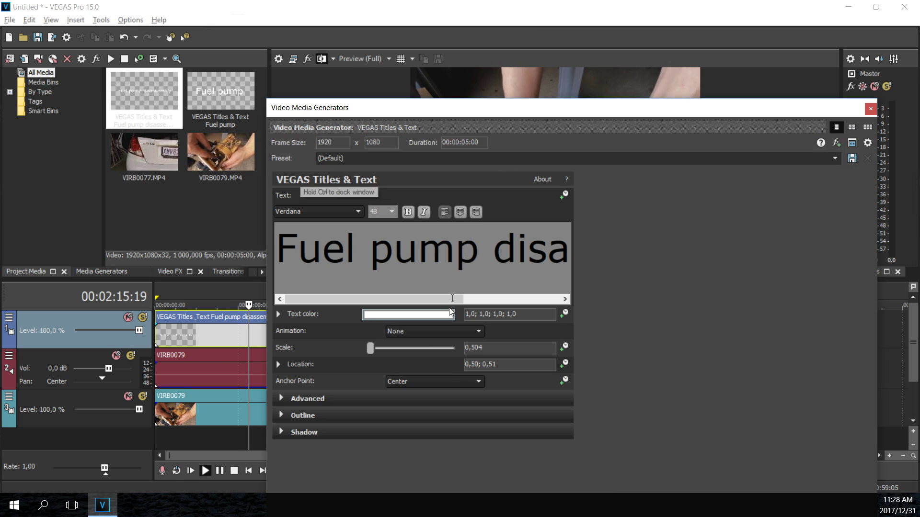
pyautogui.click(423, 313)
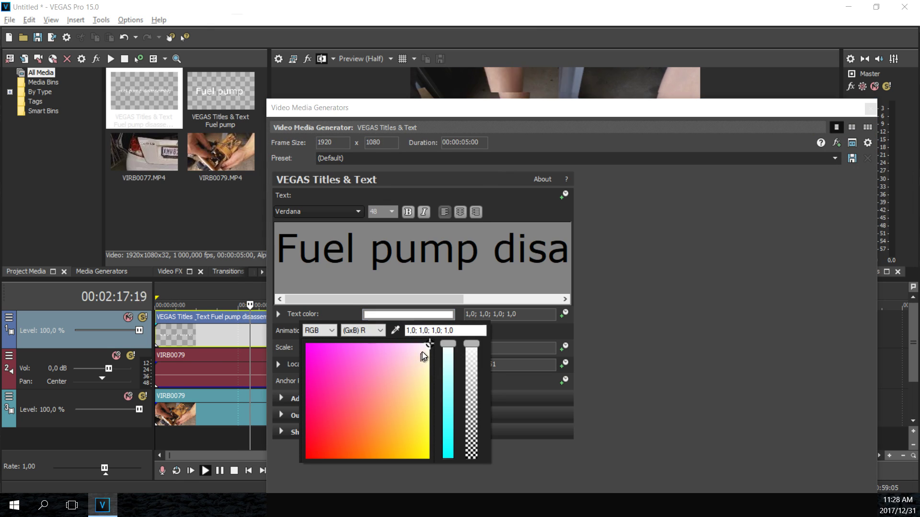
pyautogui.click(387, 331)
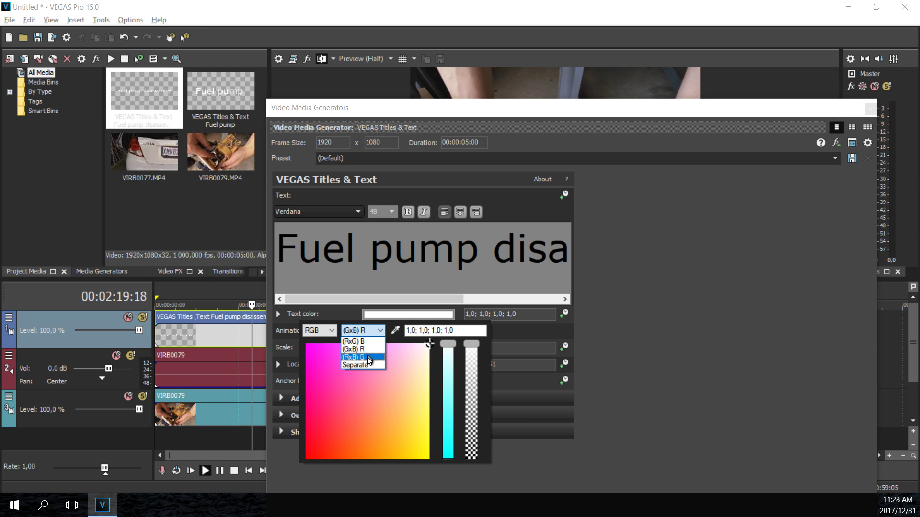
pyautogui.click(357, 349)
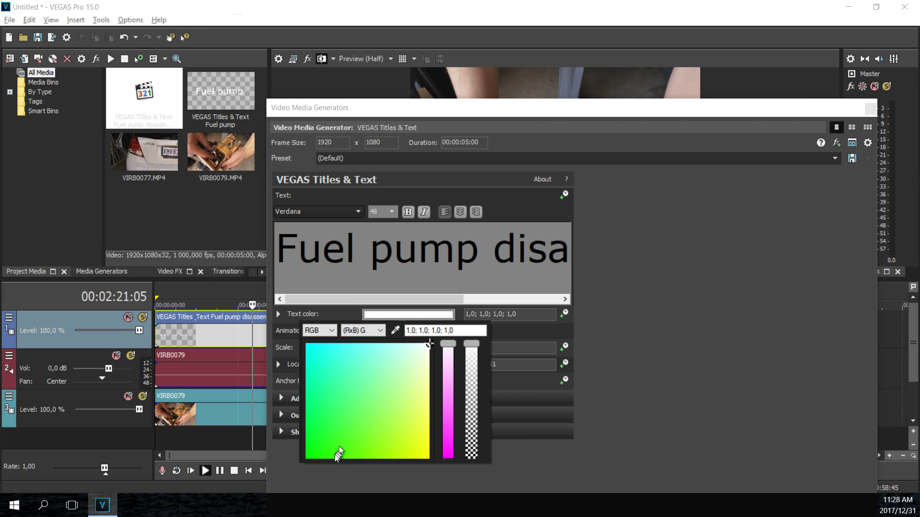
pyautogui.click(309, 453)
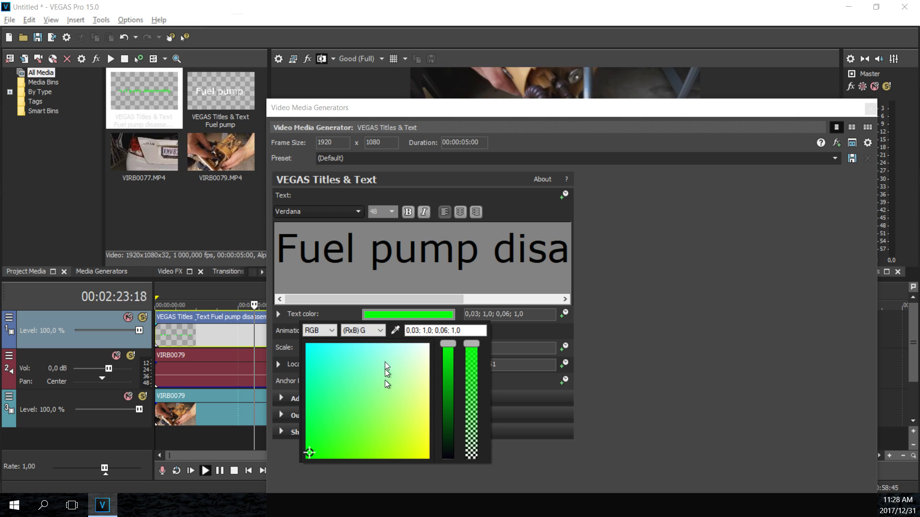
pyautogui.click(329, 312)
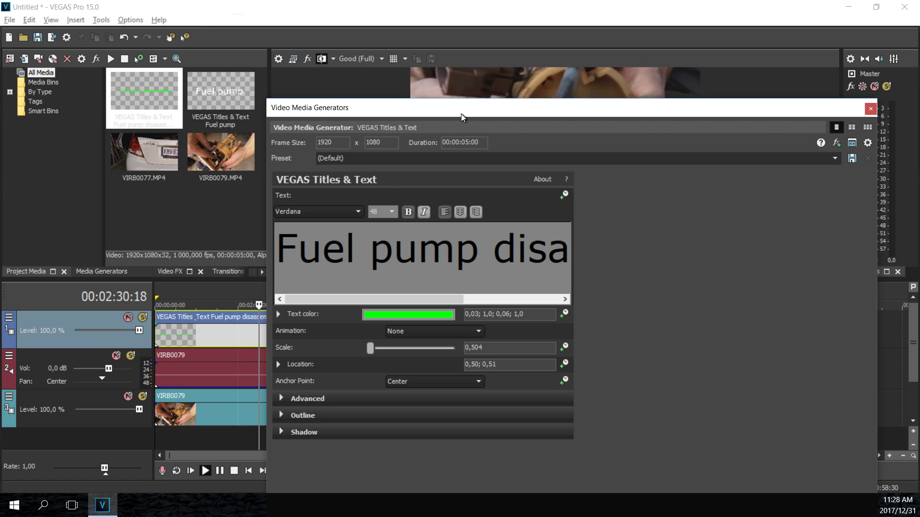
pyautogui.moveTo(460, 114)
pyautogui.mouseDown()
pyautogui.moveTo(456, 76)
pyautogui.moveTo(448, 115)
pyautogui.mouseUp()
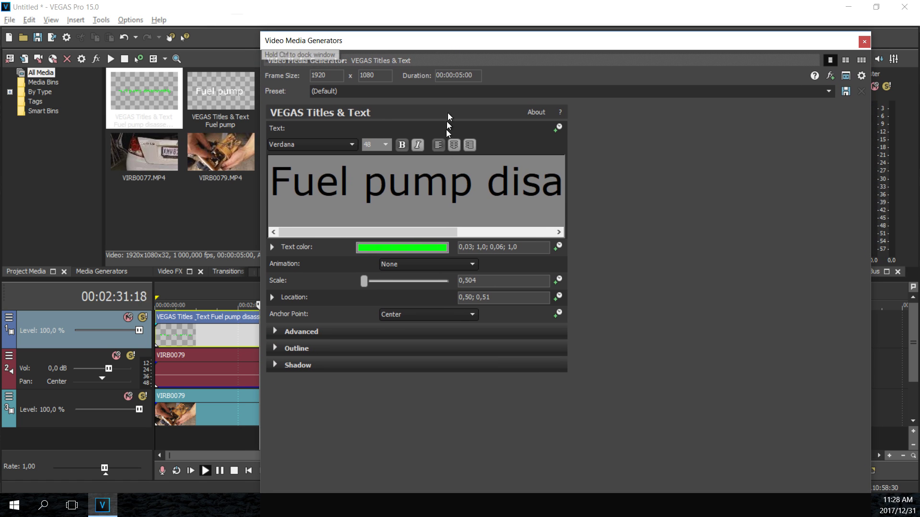
# Review the Advanced, Outline and Shadow text options, then close the title settings
pyautogui.click(274, 330)
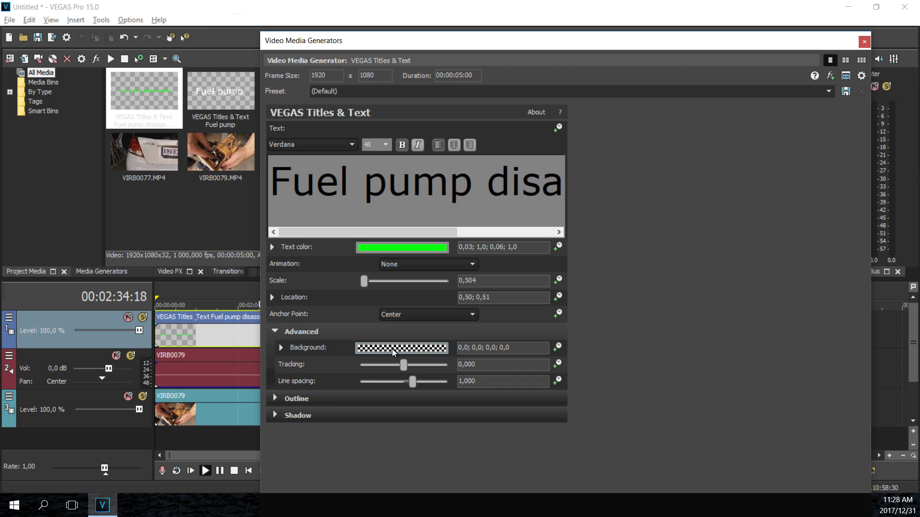
pyautogui.click(276, 398)
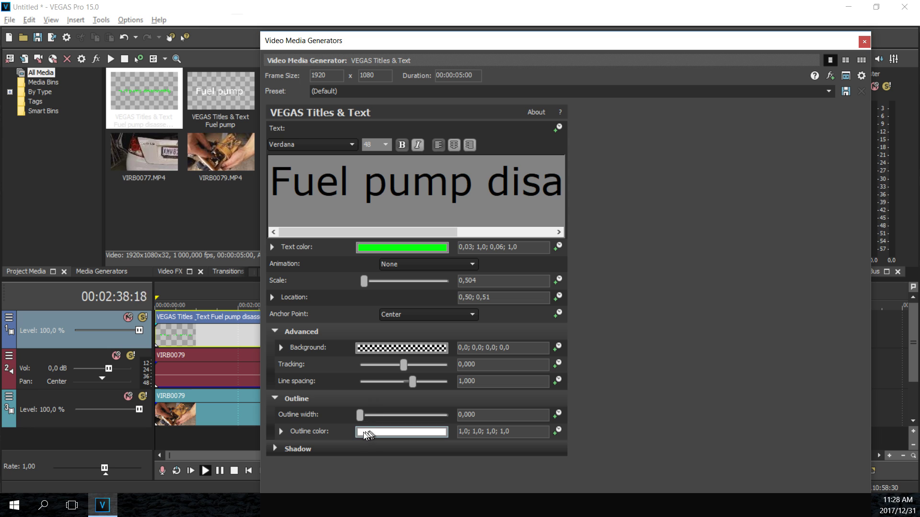
pyautogui.click(278, 449)
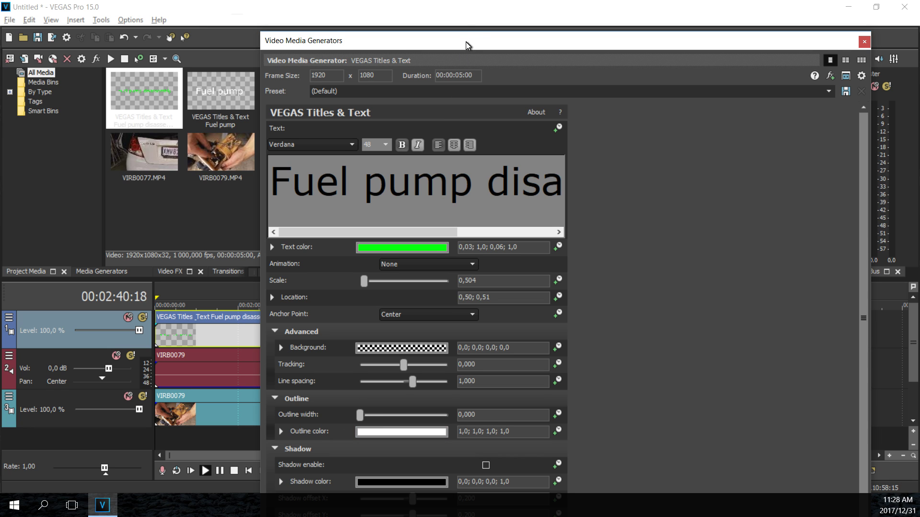
pyautogui.moveTo(467, 43); pyautogui.dragTo(463, 2)
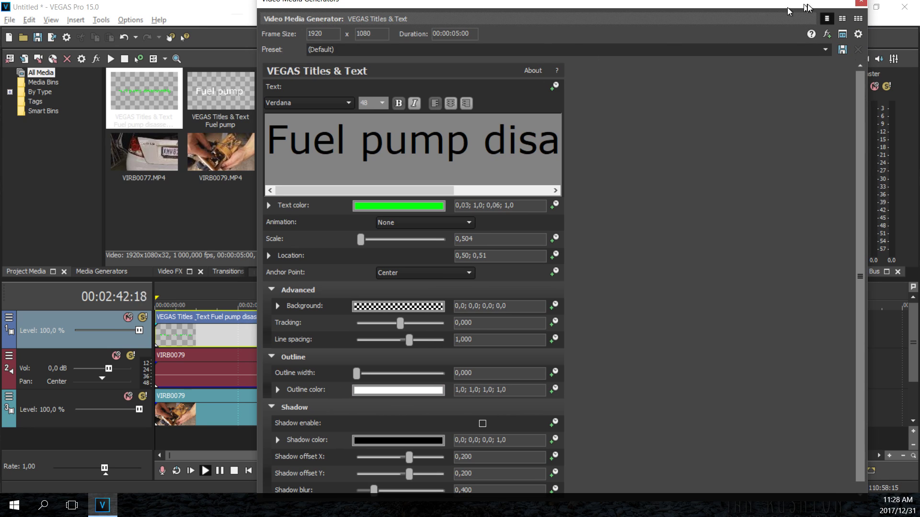
pyautogui.moveTo(761, 4); pyautogui.dragTo(751, 43)
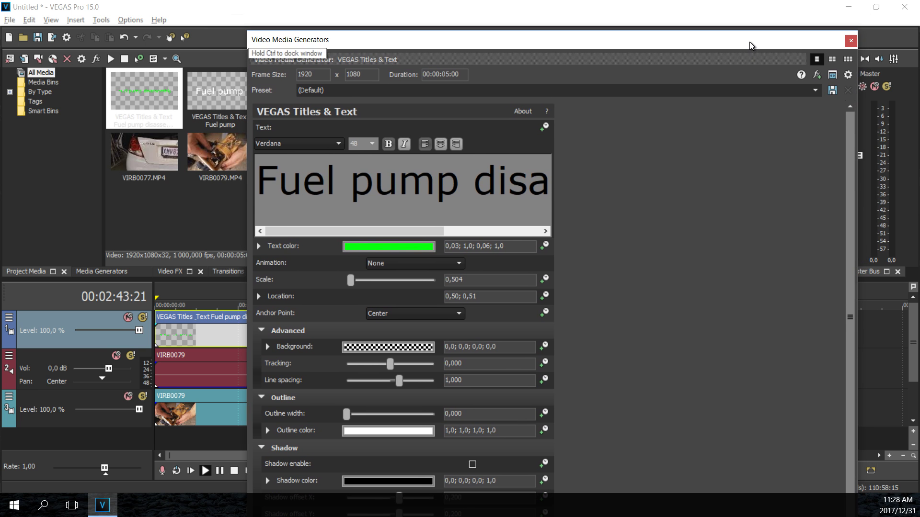
pyautogui.click(851, 42)
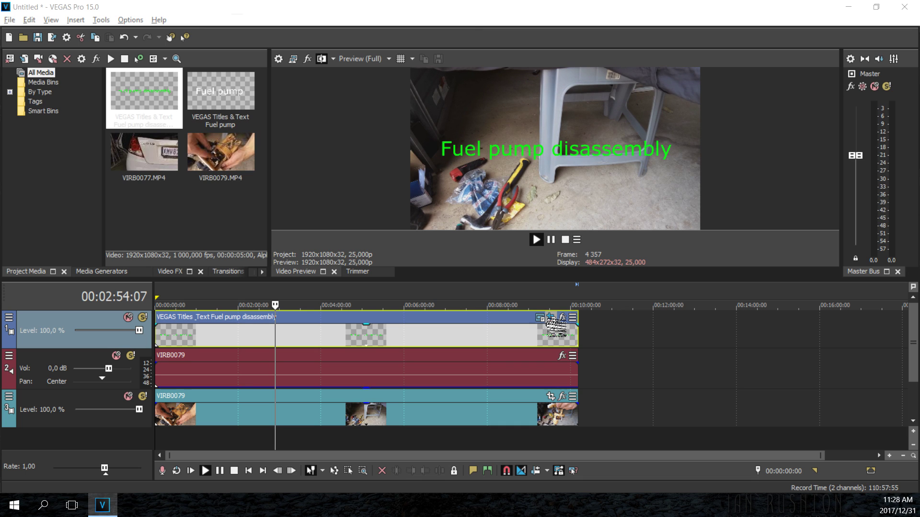
# Resize the title's Pan/Crop framing so the text sits lower, then close Event Pan/Crop
pyautogui.moveTo(805, 98); pyautogui.dragTo(483, 191)
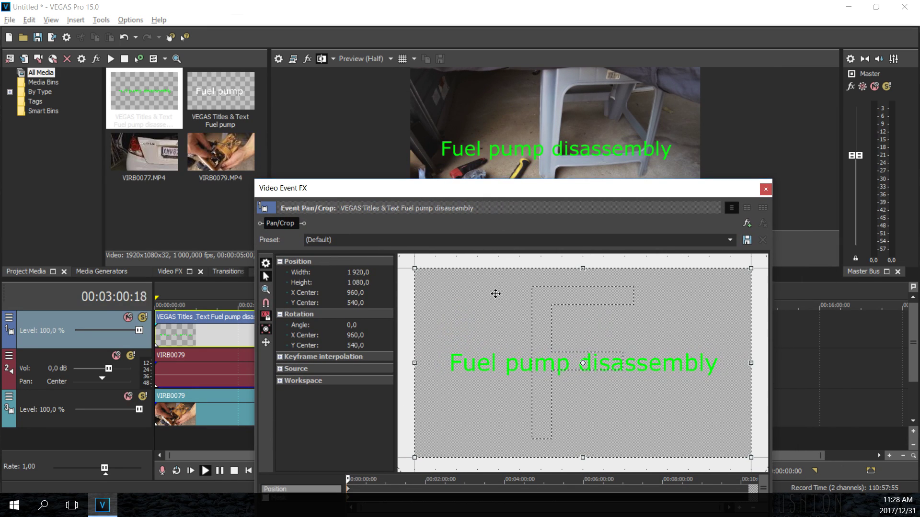
pyautogui.scroll(-4, 496, 294)
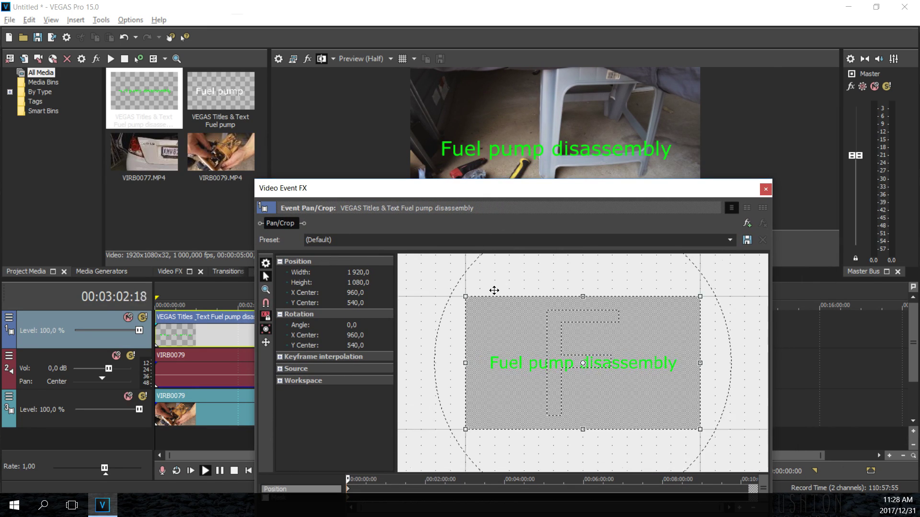
pyautogui.scroll(-5, 494, 290)
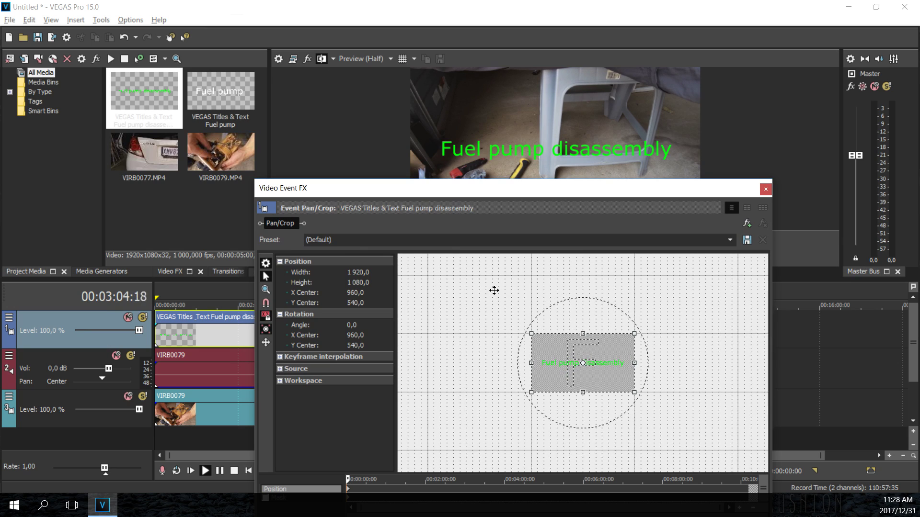
pyautogui.scroll(3, 494, 291)
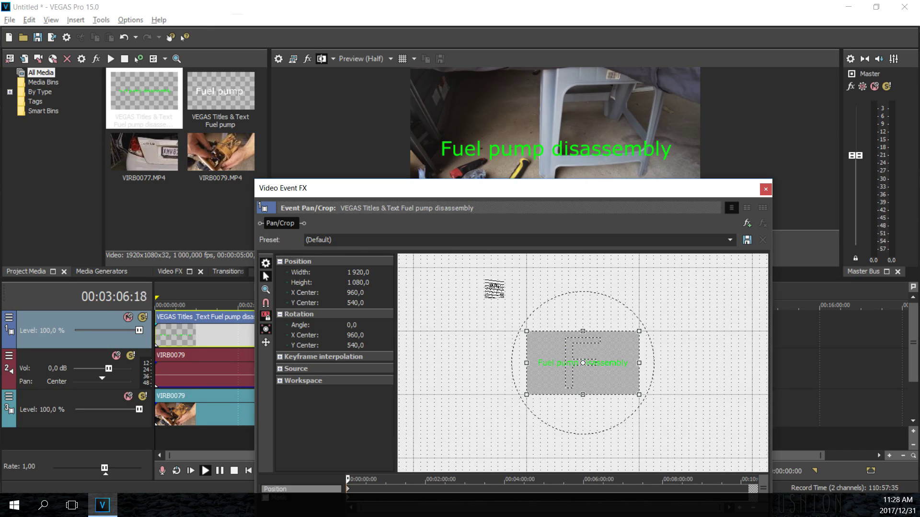
pyautogui.scroll(3, 494, 289)
pyautogui.scroll(-4, 499, 285)
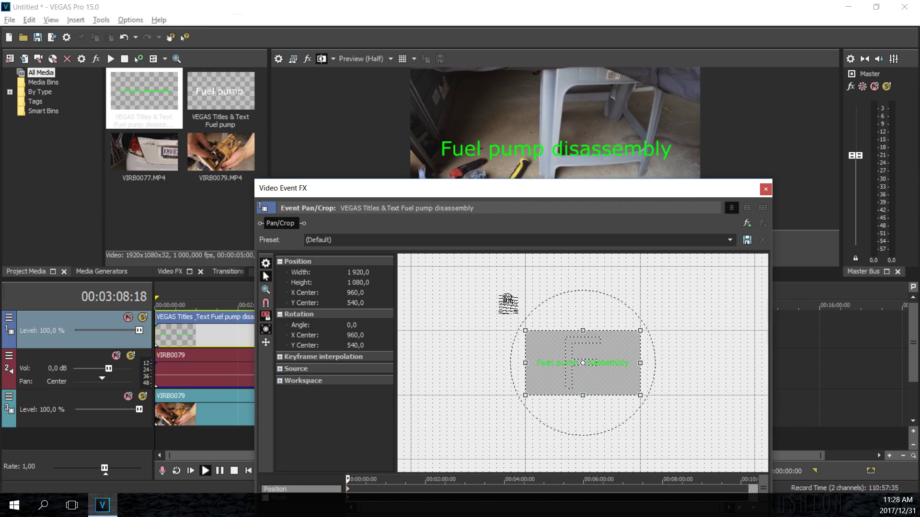
pyautogui.moveTo(524, 329); pyautogui.dragTo(544, 324)
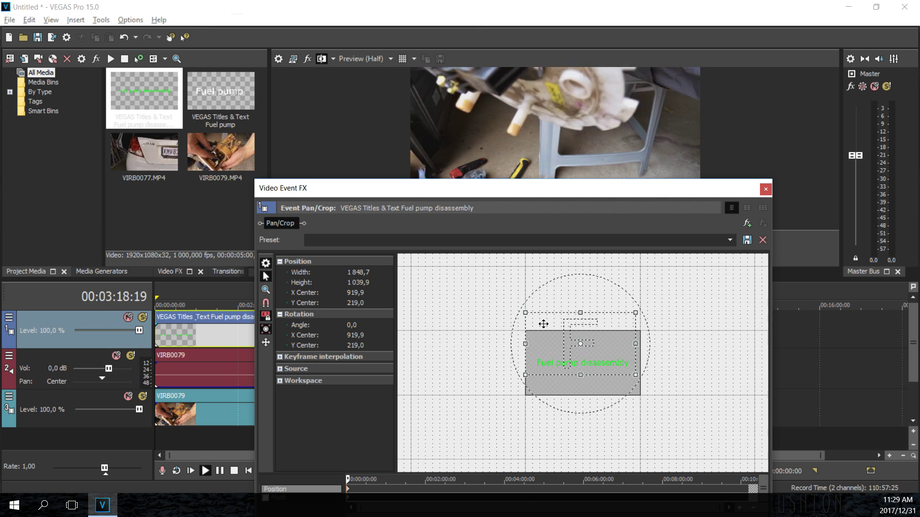
pyautogui.moveTo(563, 186); pyautogui.dragTo(556, 235)
pyautogui.click(757, 239)
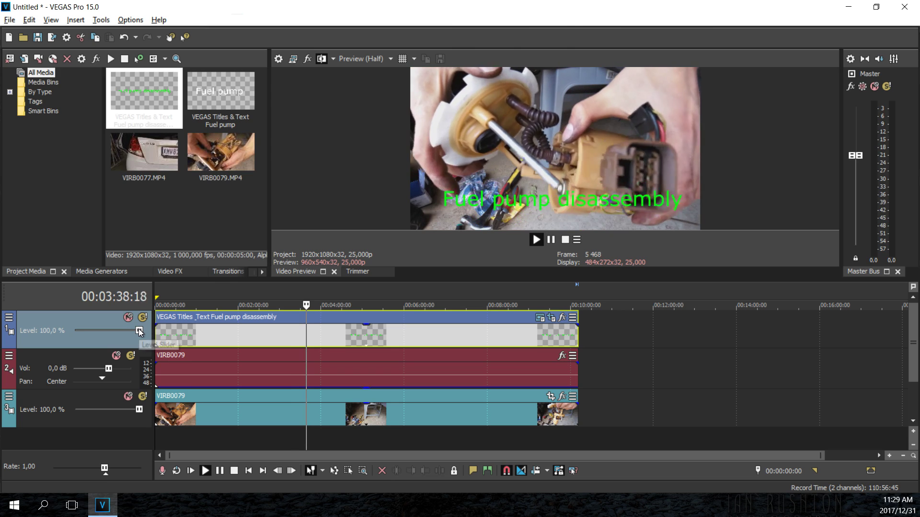
# Lower track 1's Level to about 51 %, then raise it back to 69.0 %
pyautogui.moveTo(139, 330); pyautogui.dragTo(108, 333)
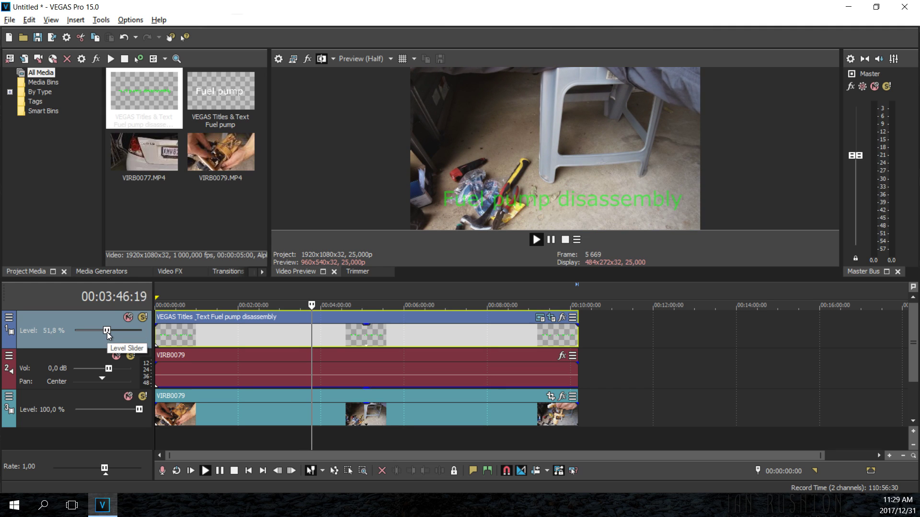
pyautogui.moveTo(107, 332); pyautogui.dragTo(119, 333)
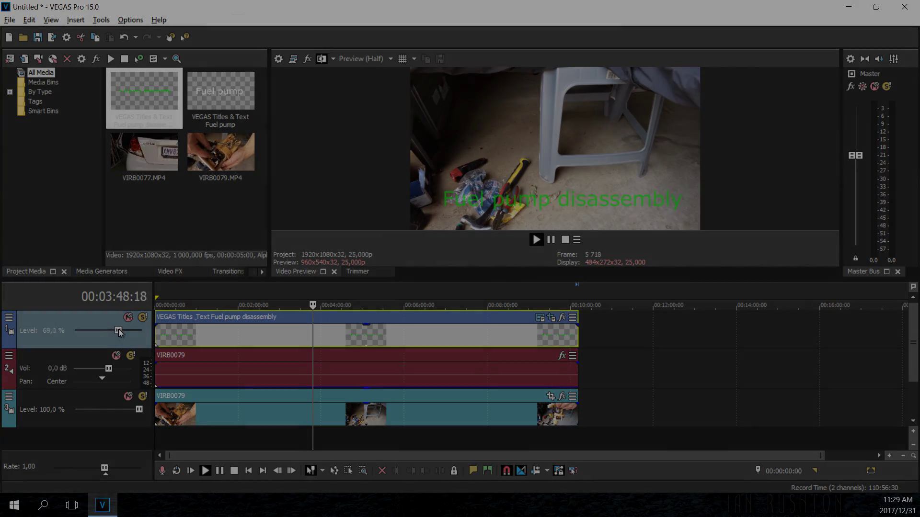